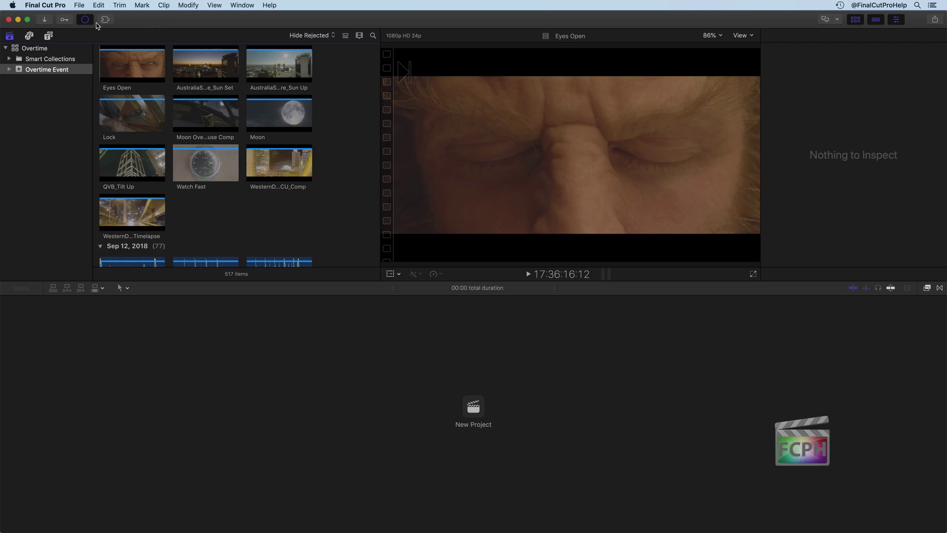
Step: Open the application preferences and display the Import settings
click(54, 6)
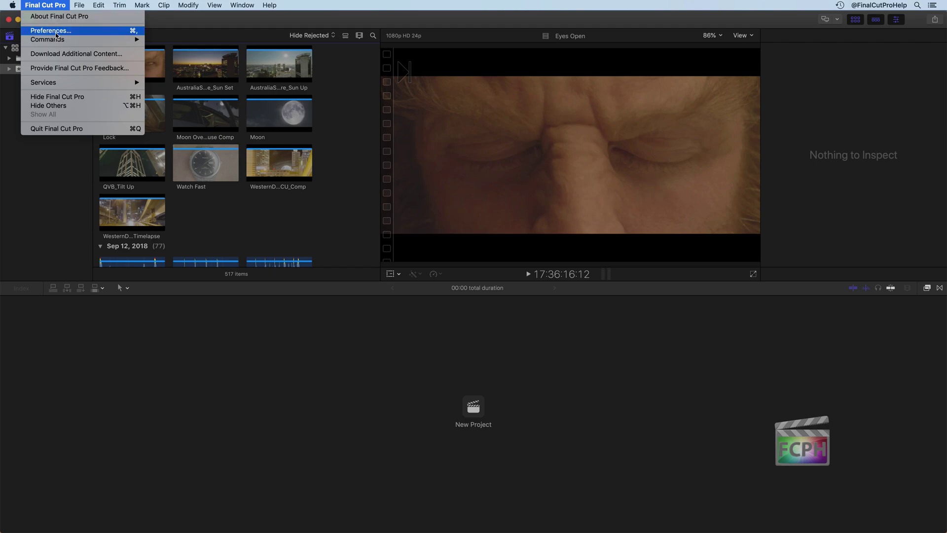
click(91, 31)
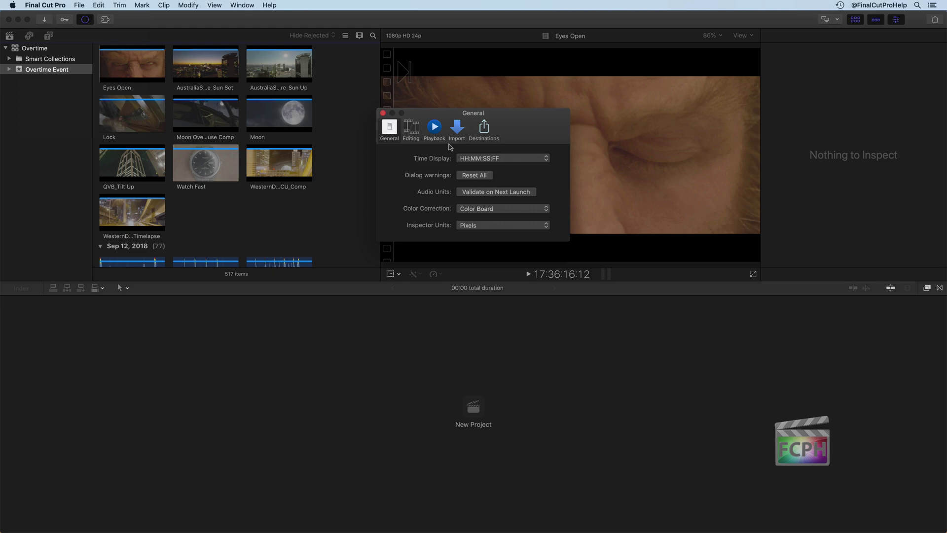
click(457, 129)
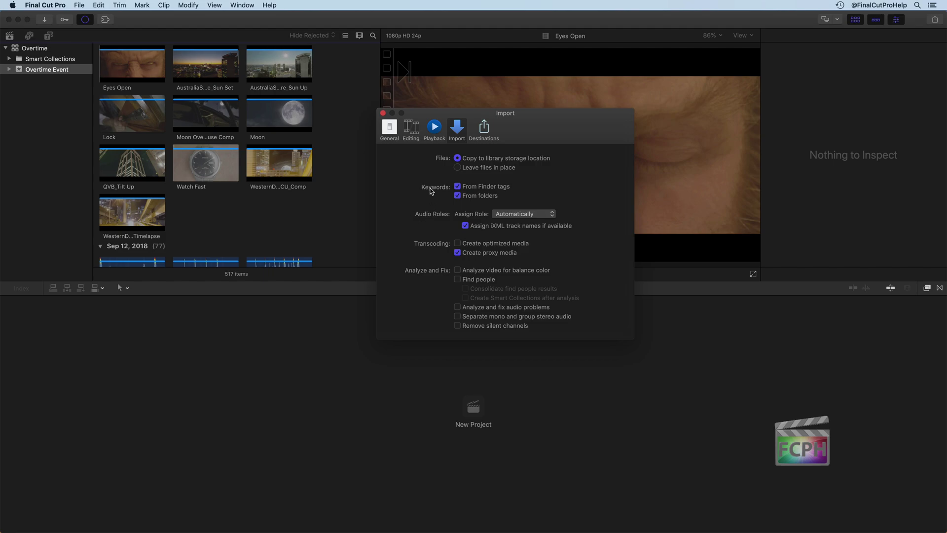
Step: Turn the import keyword options From Finder tags and From folders off and back on
click(458, 187)
click(459, 195)
click(458, 186)
click(457, 195)
Step: Try Frames and Seconds as the time display in the General preferences, and restore HH:MM:SS:FF
click(390, 131)
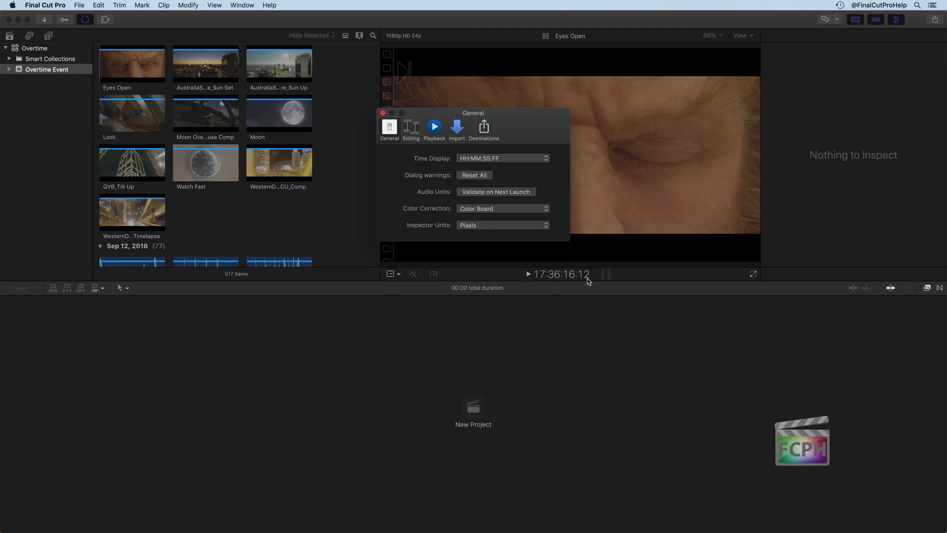
click(483, 158)
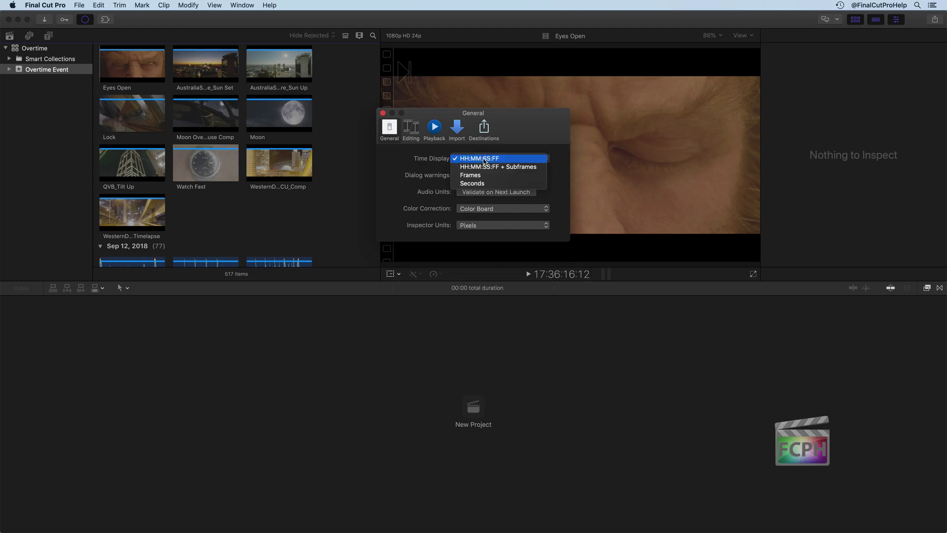
click(481, 177)
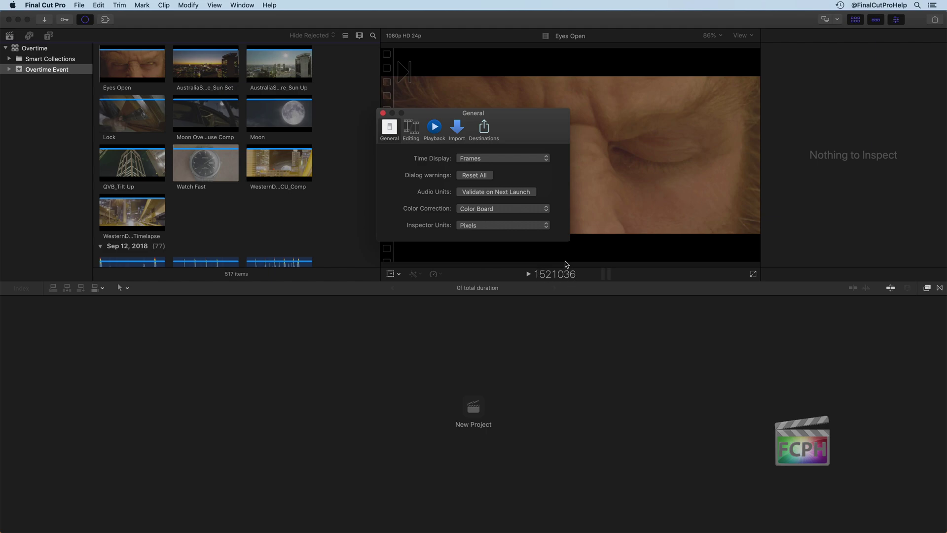
click(504, 159)
click(498, 169)
click(483, 162)
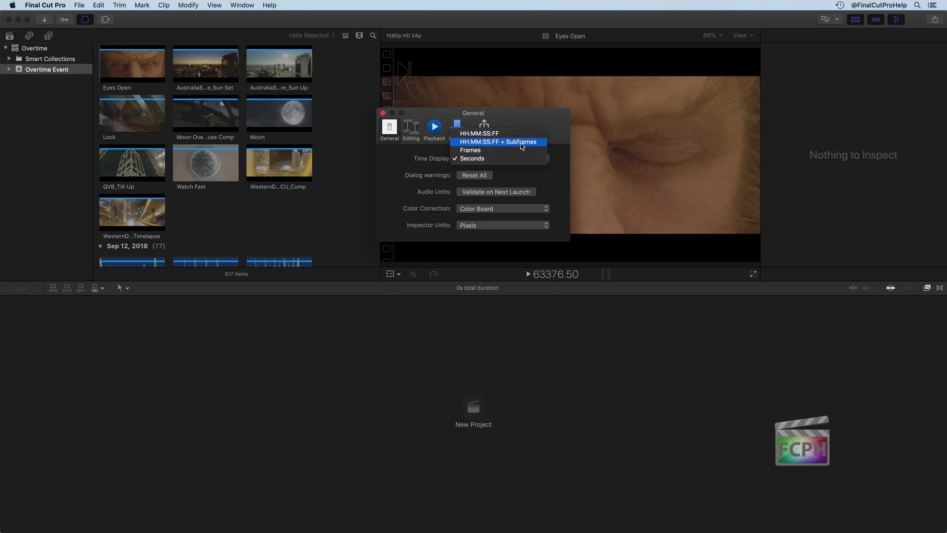
click(459, 136)
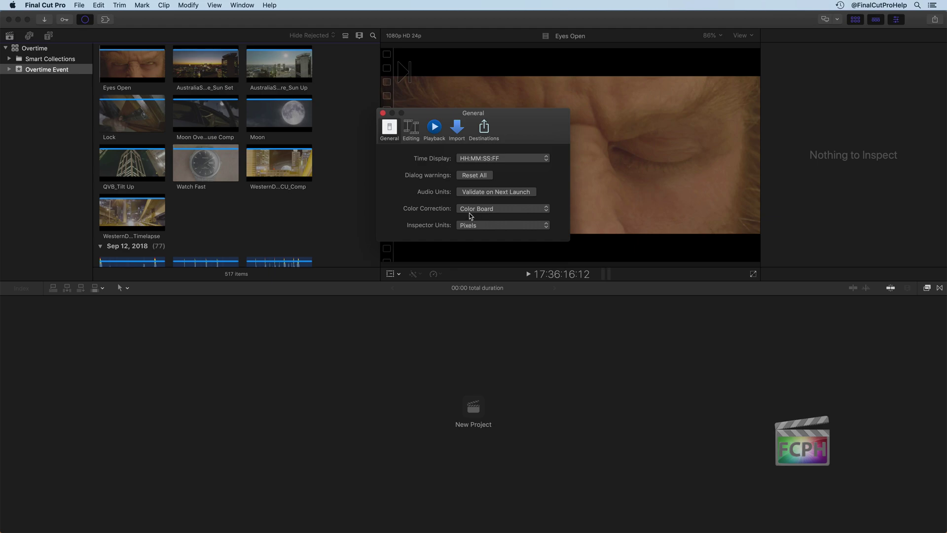
Step: Examine the available choices for Color Correction and Inspector Units without changing either setting
click(520, 213)
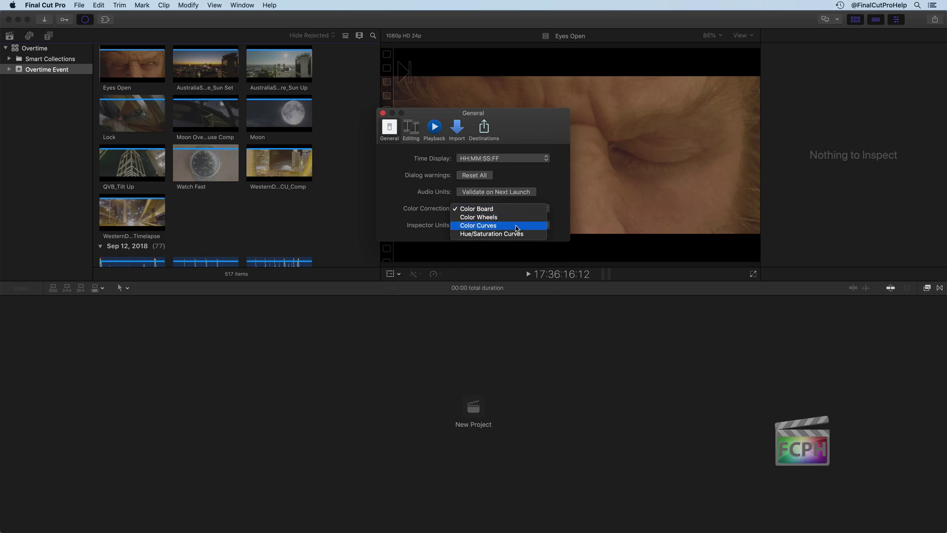
click(406, 211)
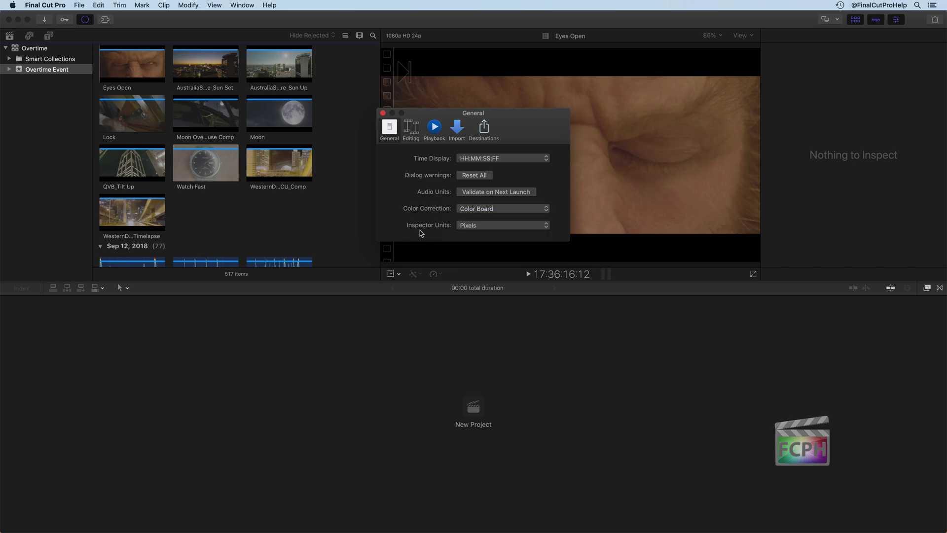
click(487, 226)
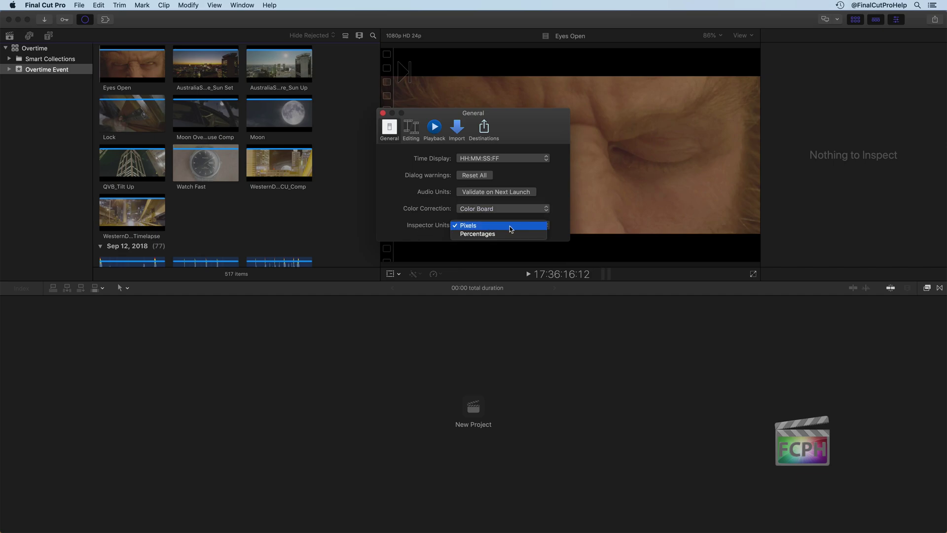
click(418, 219)
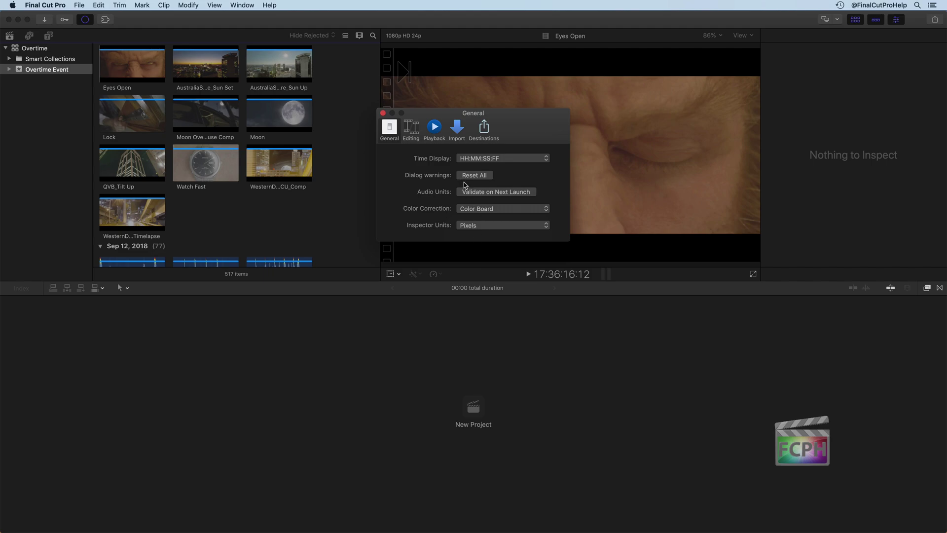
Step: Adjust the default still image duration and transition duration in the Editing preferences
click(411, 129)
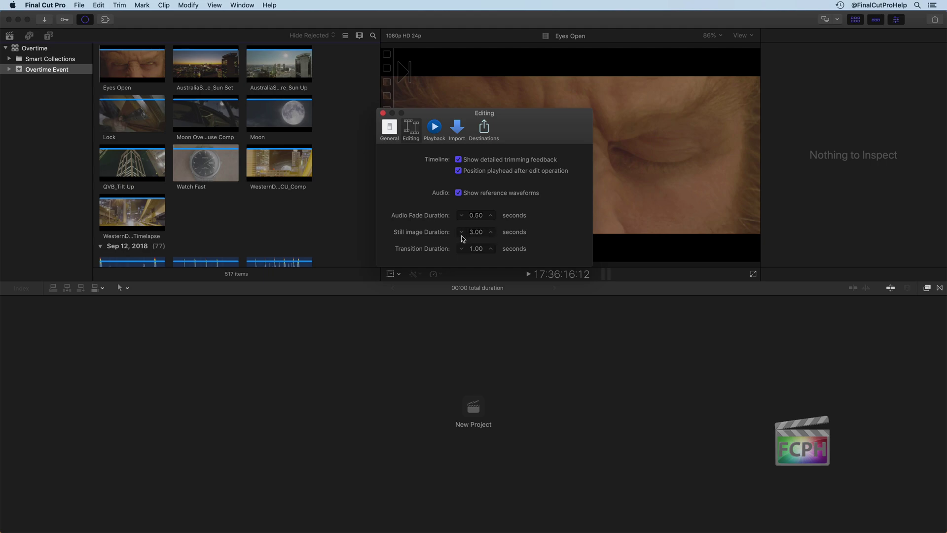
click(490, 232)
click(491, 249)
click(460, 248)
click(461, 248)
Step: Try White and Checkerboard as the player background in the Playback preferences, and restore Black
click(434, 128)
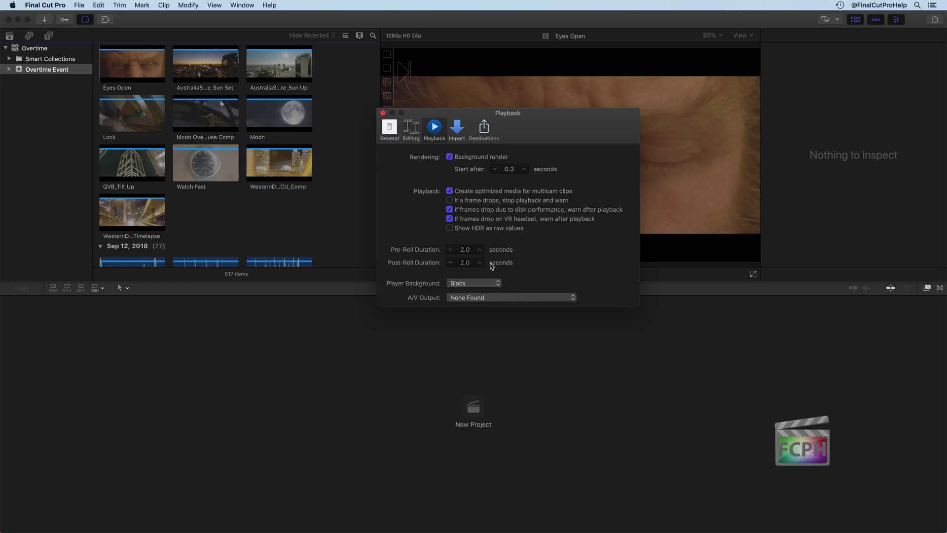
click(463, 285)
click(474, 295)
click(471, 283)
click(468, 288)
click(483, 286)
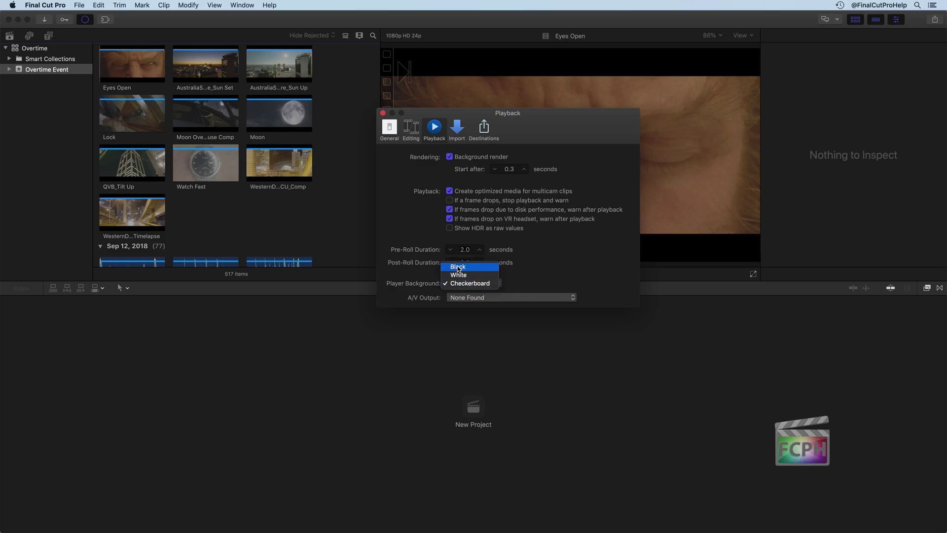
click(458, 268)
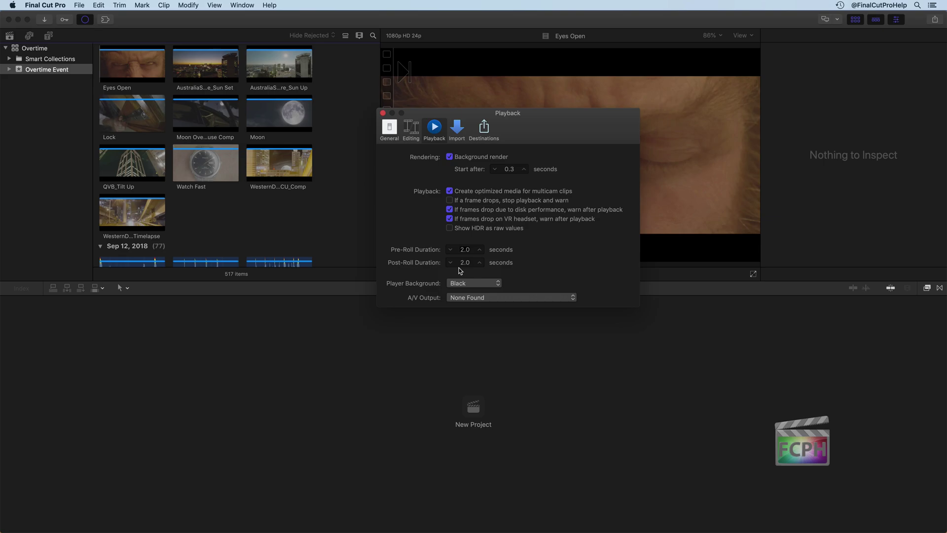
Step: Examine the available Player Background and A/V Output choices, leaving both settings as they are
click(467, 282)
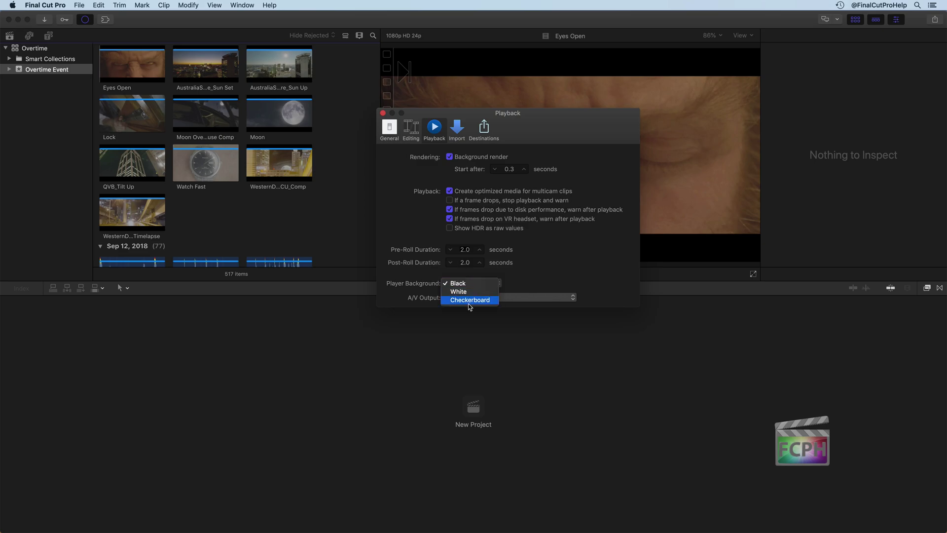
click(536, 267)
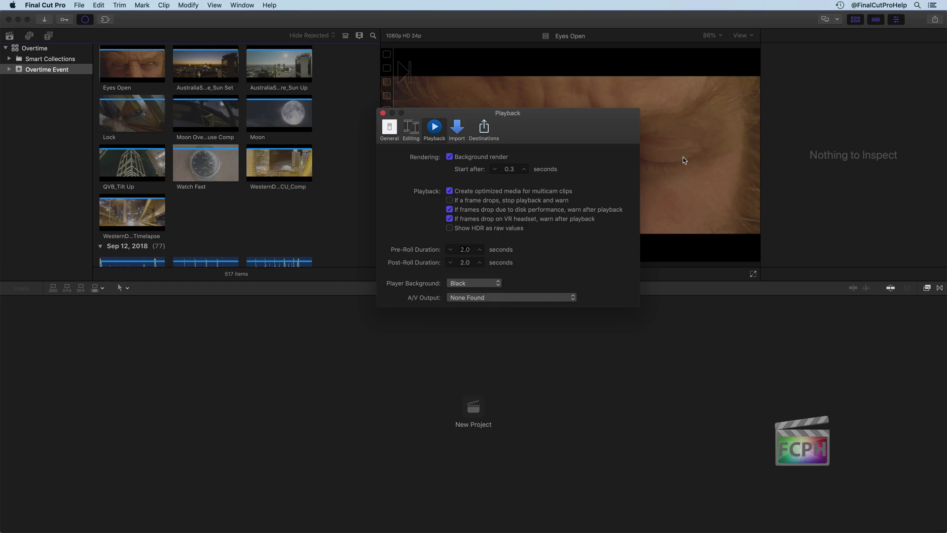
click(496, 298)
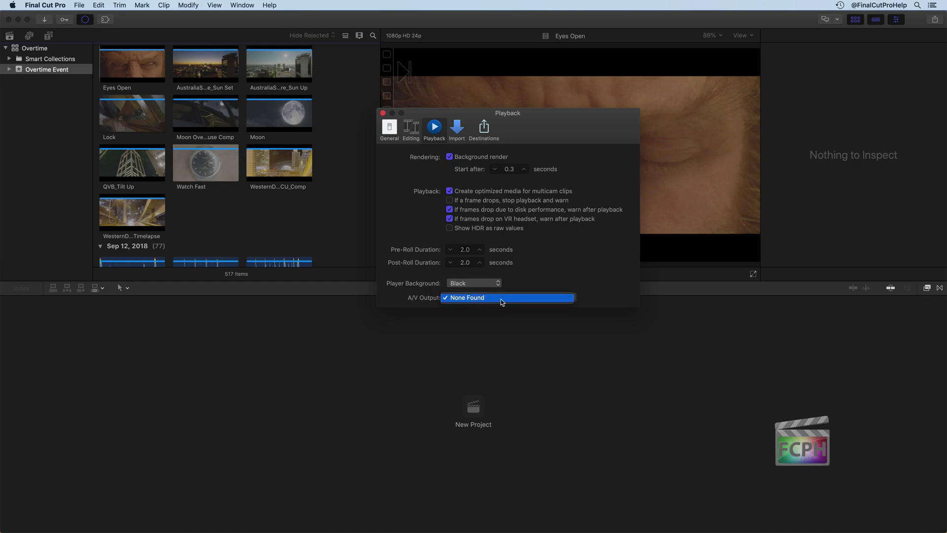
click(526, 298)
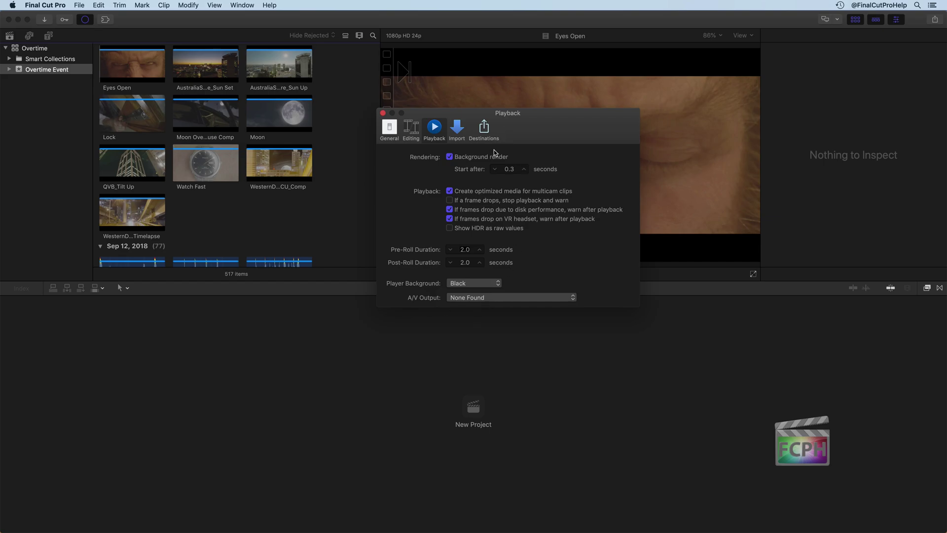
Step: Look over the Import preferences, and examine the DVD and Apple Devices 1080p export destinations
click(456, 128)
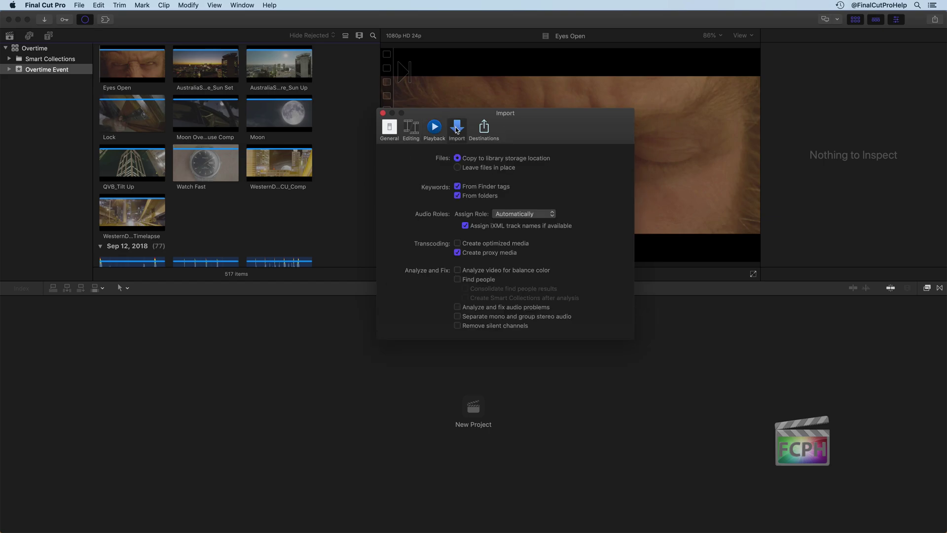
click(484, 132)
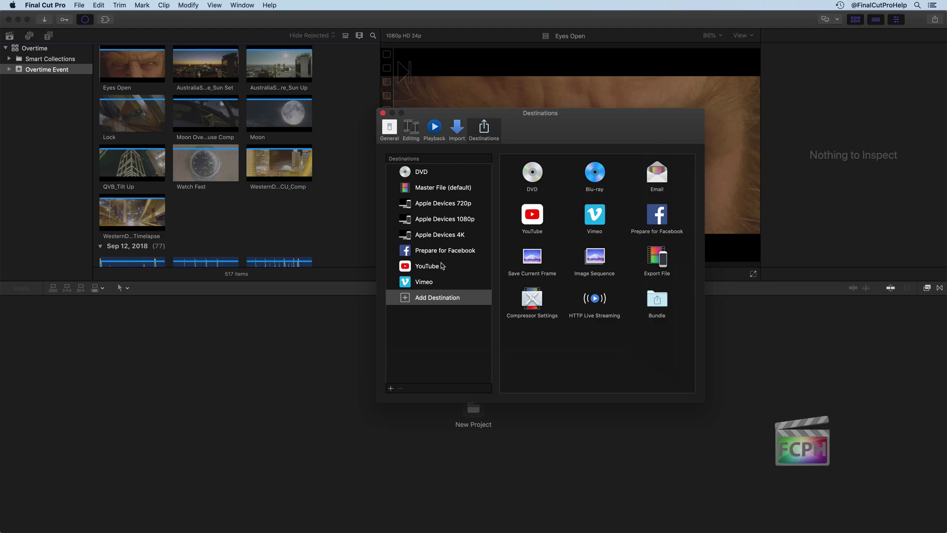
double_click(420, 173)
click(405, 175)
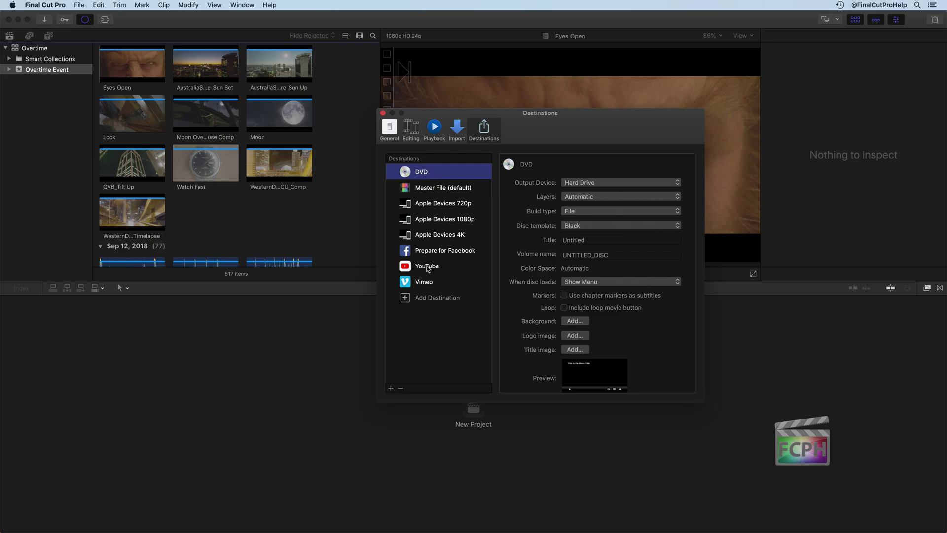
click(432, 218)
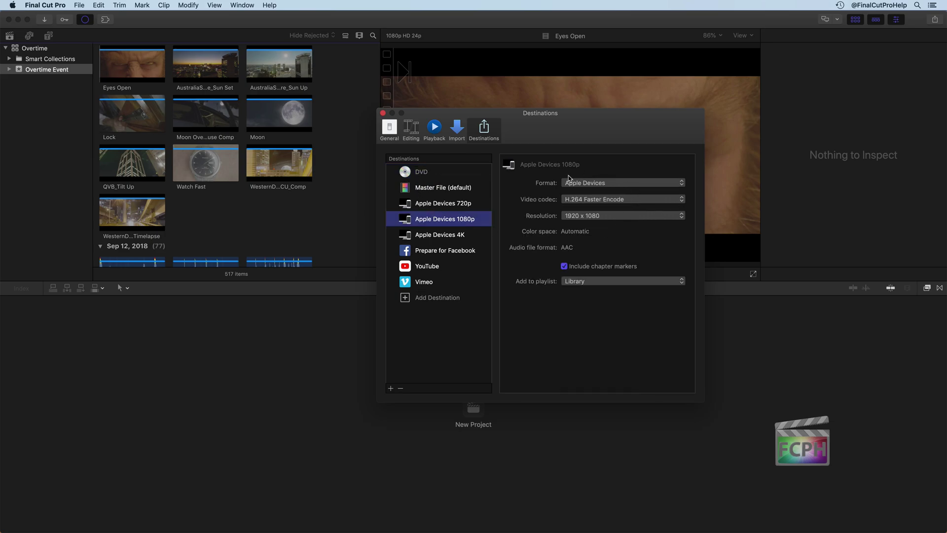
Step: Try H.264 as the video codec of the Master File destination, and restore Same as Source
click(418, 191)
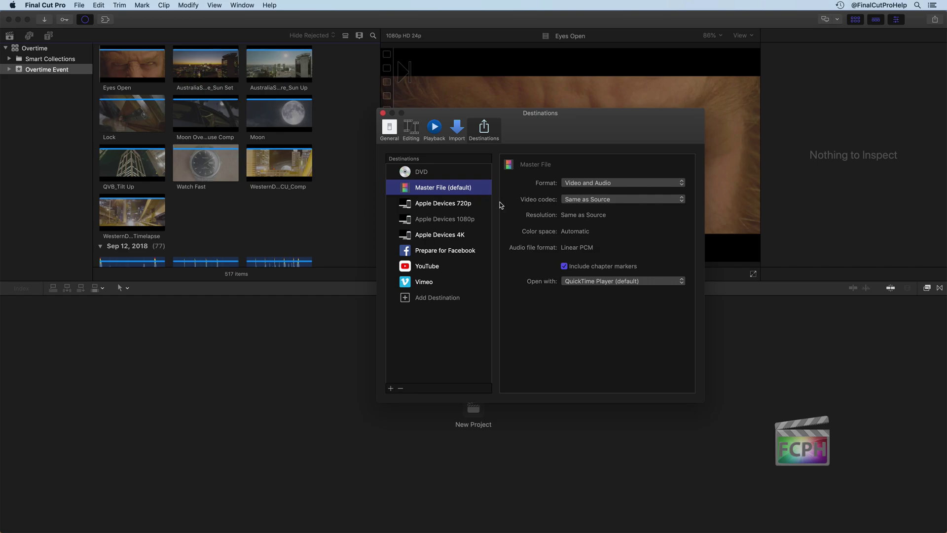
click(588, 200)
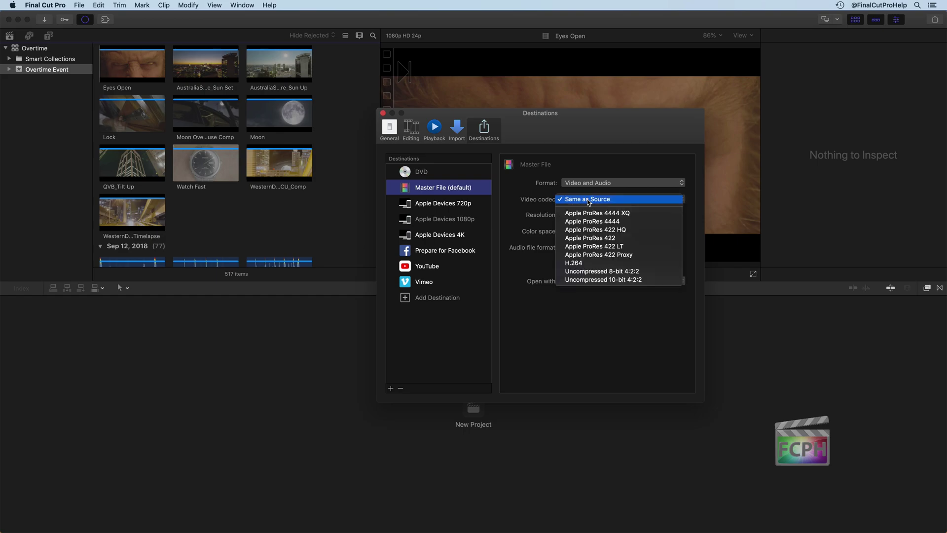
click(588, 264)
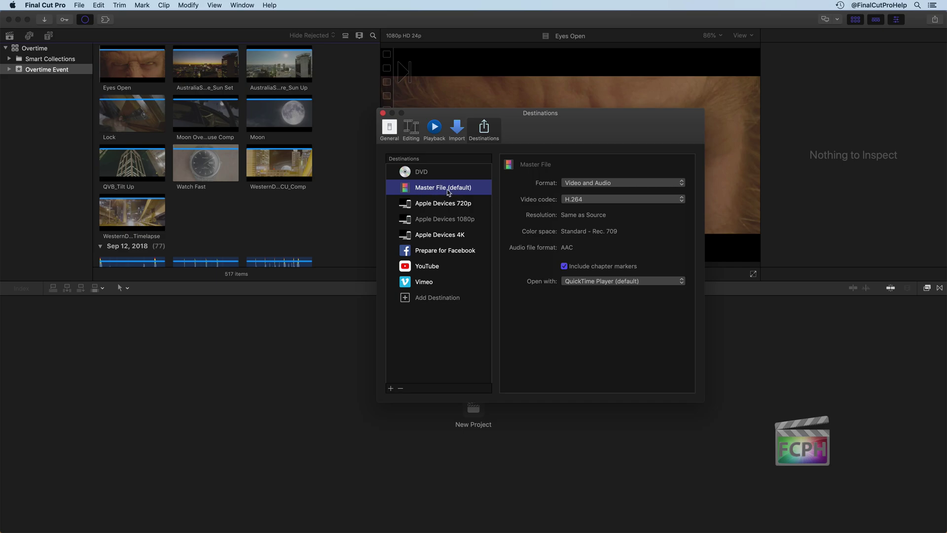
click(572, 200)
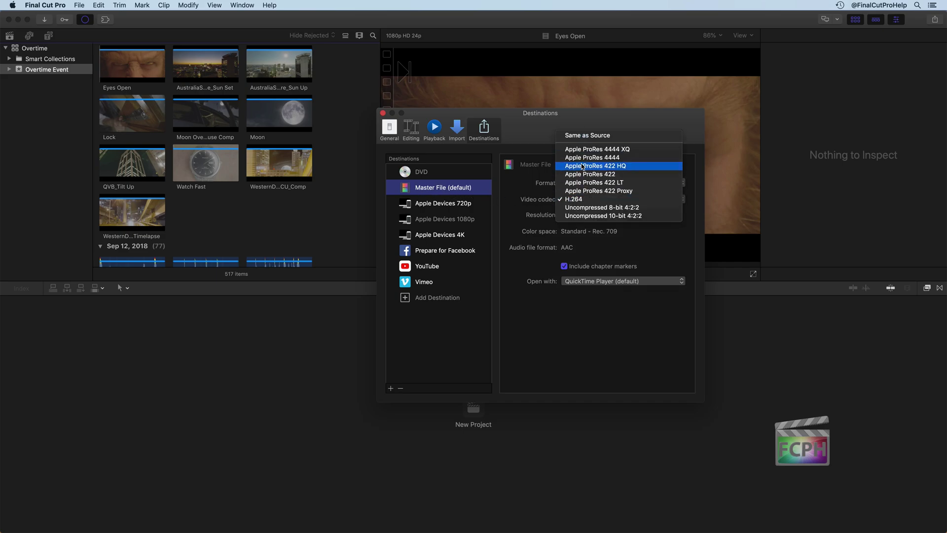
click(585, 135)
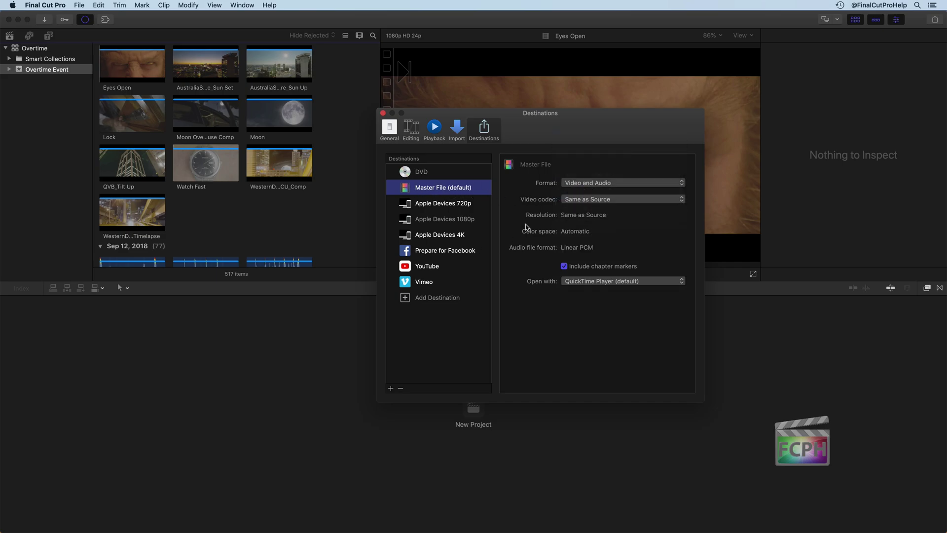
Step: Review the Playback, Destinations and General preferences once more, and close the preferences window
click(434, 133)
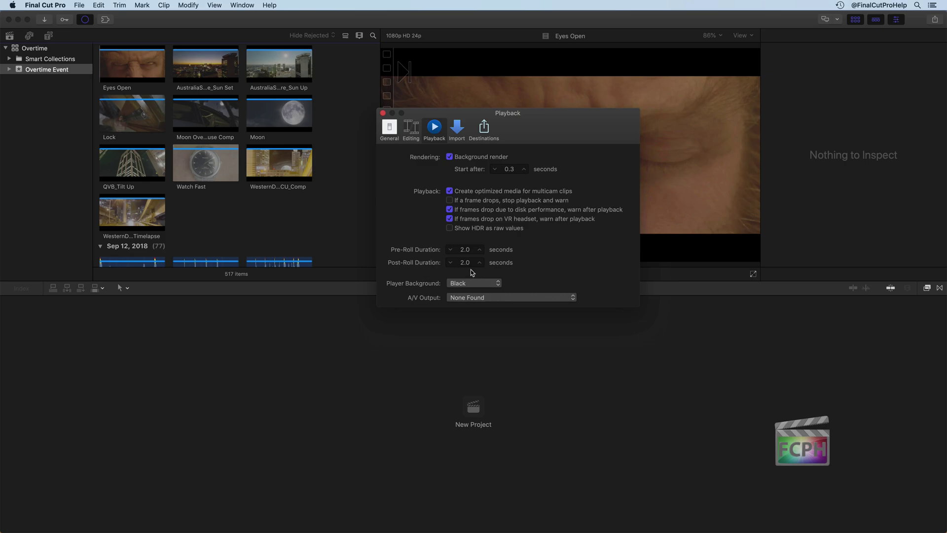
click(484, 128)
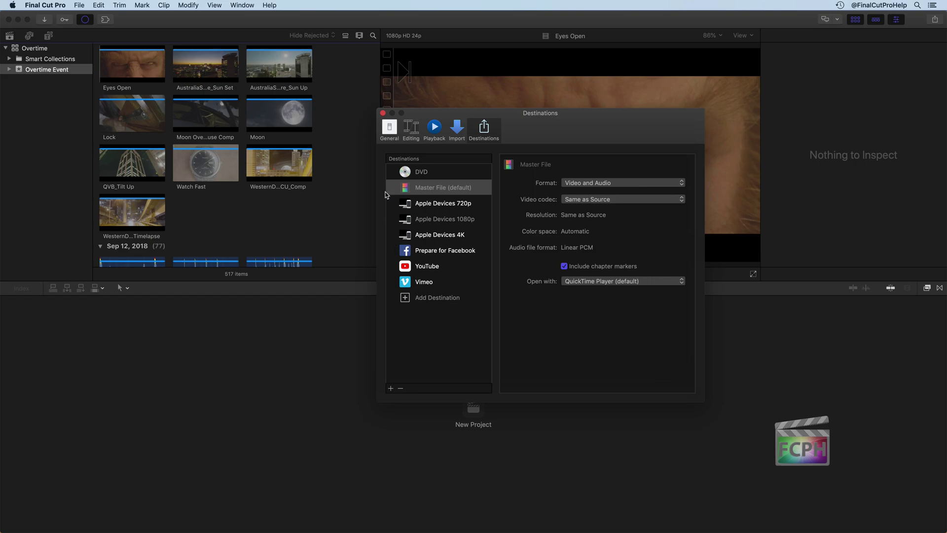
click(387, 128)
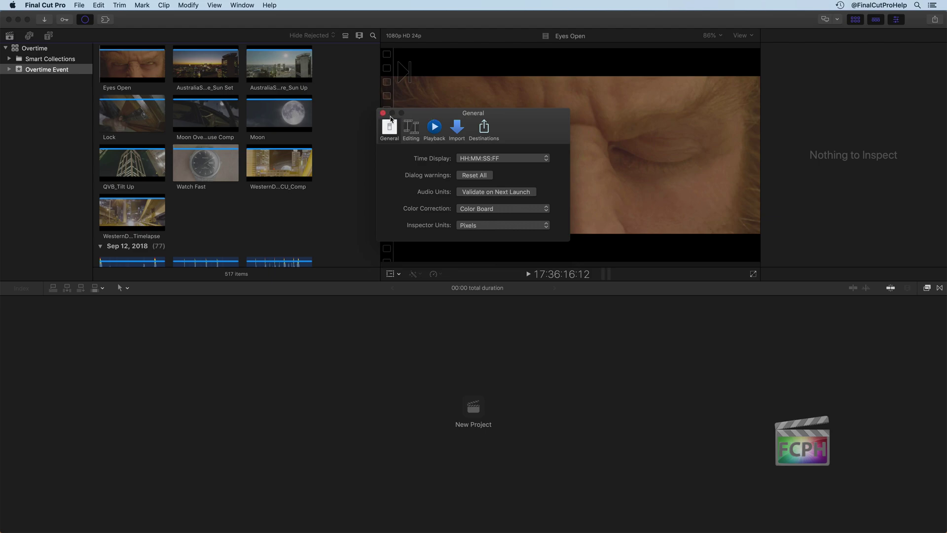
click(383, 113)
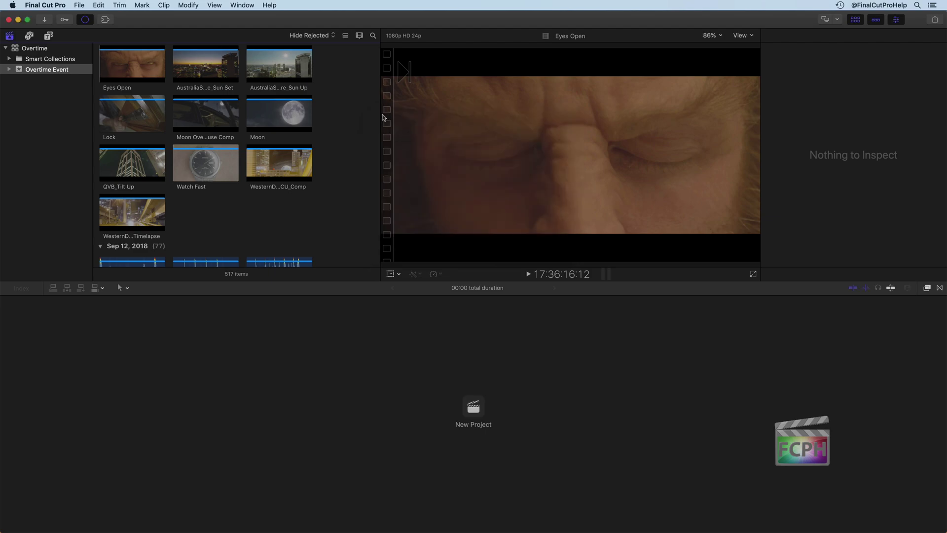